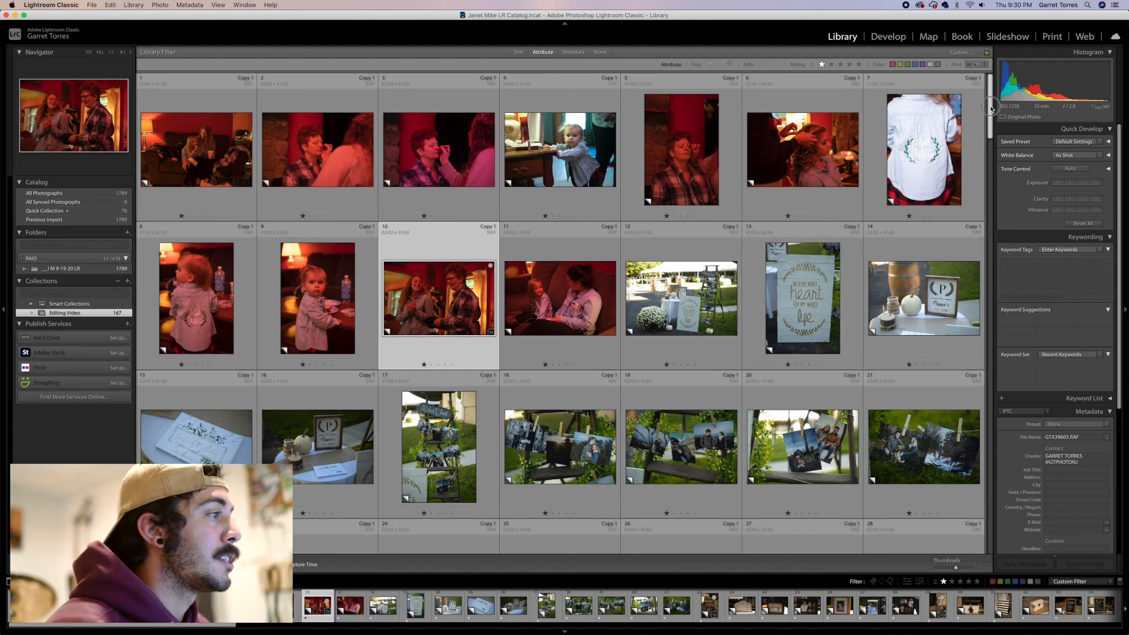
Review the photos in the collection grid
{"action": "left_click_drag", "start_coordinate": [991, 109], "coordinate": [992, 343]}
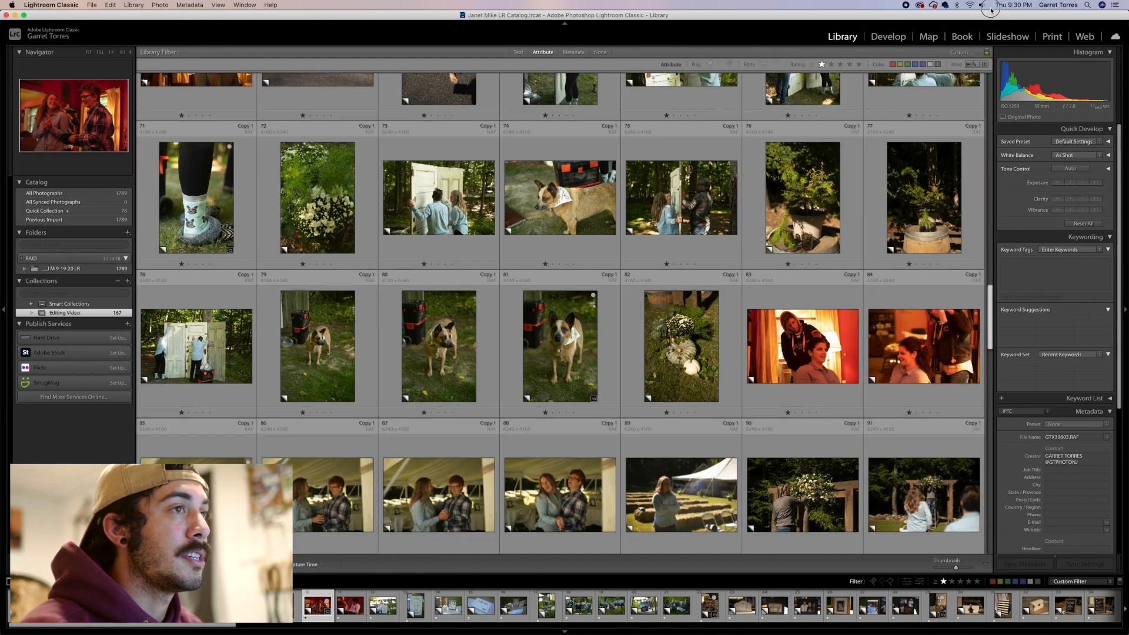
{"action": "left_click_drag", "start_coordinate": [991, 10], "coordinate": [990, 8]}
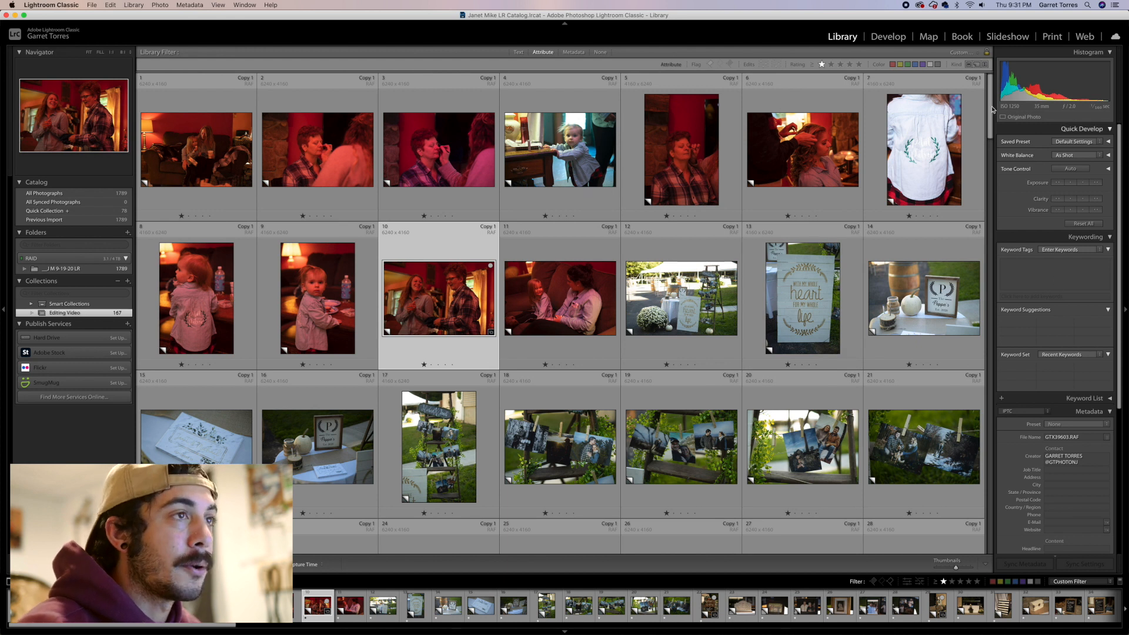
{"action": "left_click_drag", "start_coordinate": [989, 115], "coordinate": [990, 460]}
{"action": "left_click_drag", "start_coordinate": [977, 198], "coordinate": [975, 21]}
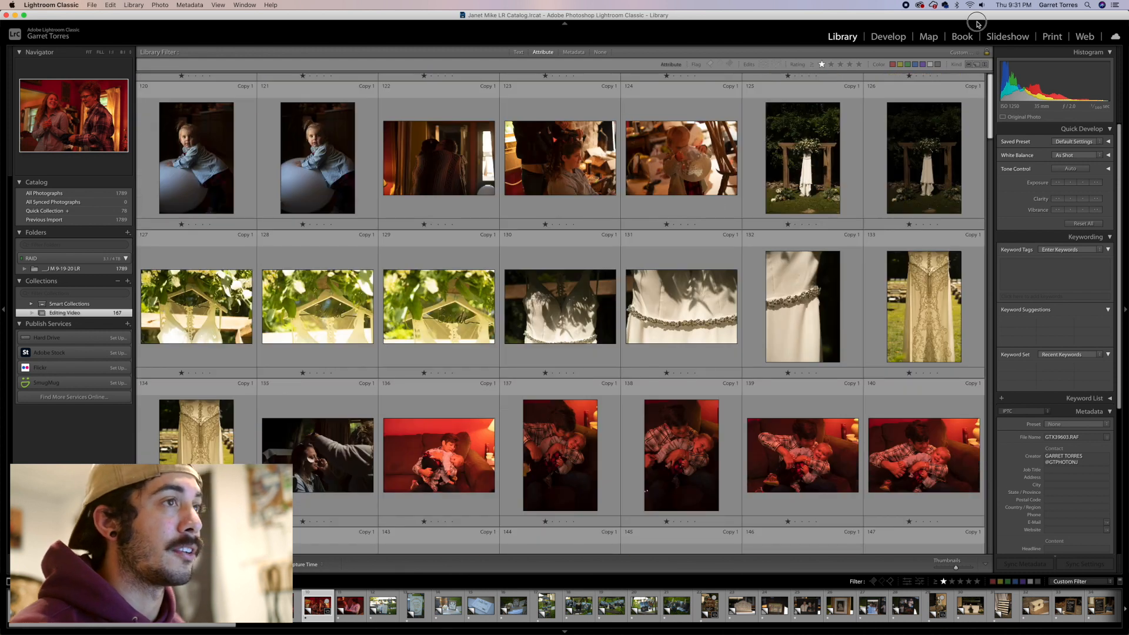
Open the second photo in Develop and set temperature 2,270, tint −50, exposure +0.13, blacks −12 and a custom tone curve
{"action": "left_click", "coordinate": [344, 164]}
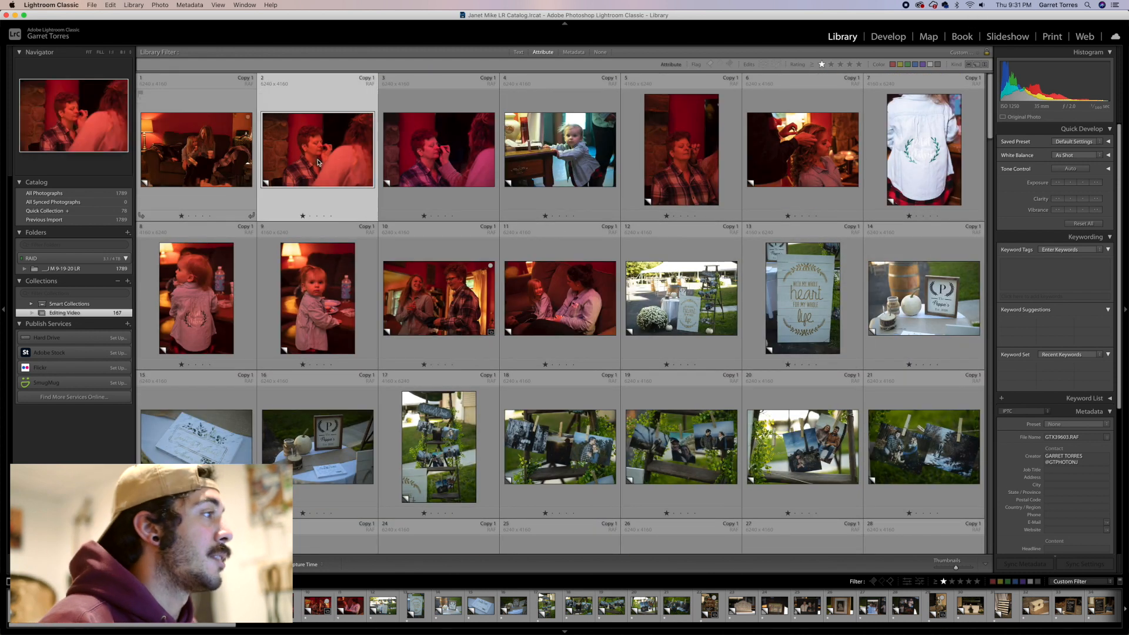
{"action": "left_click", "coordinate": [884, 37]}
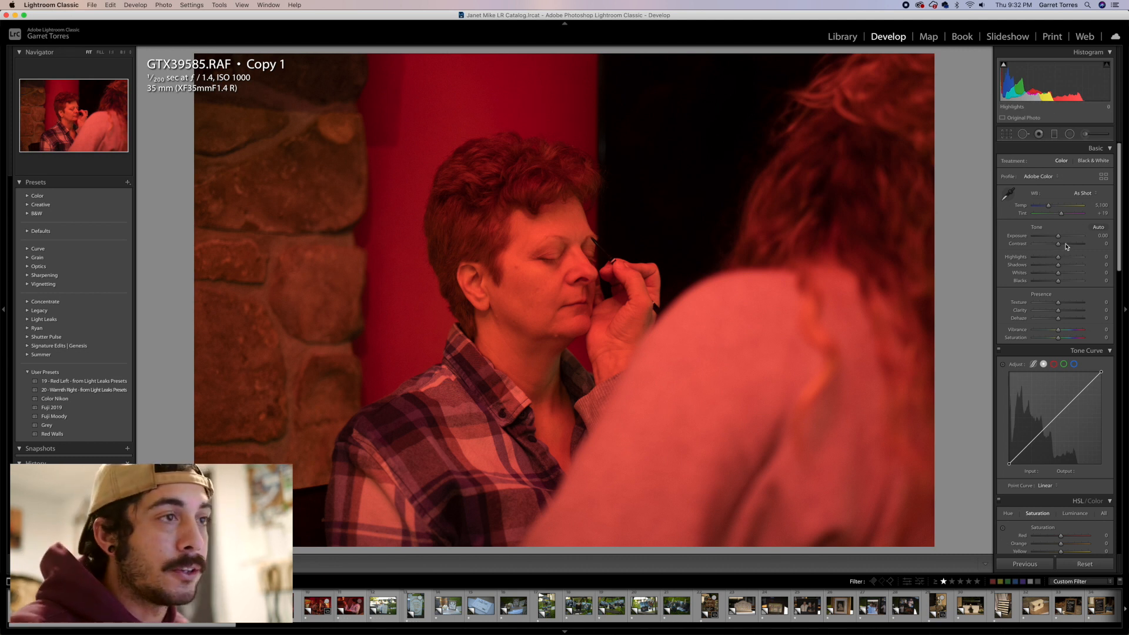
{"action": "left_click_drag", "start_coordinate": [1058, 236], "coordinate": [1042, 206]}
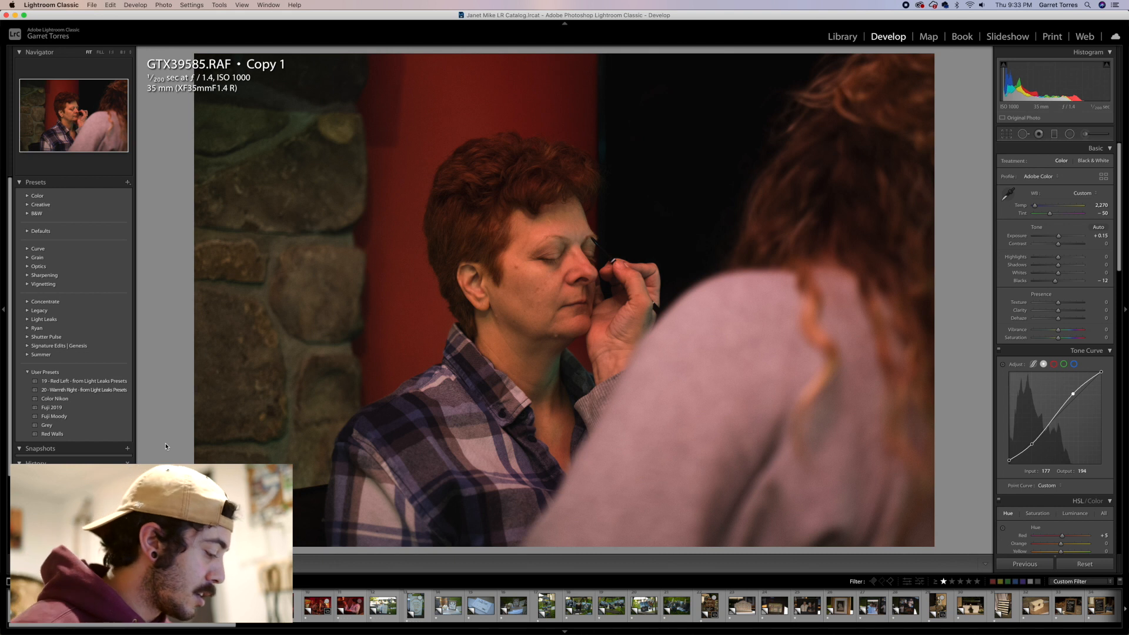
Copy all of this photo's develop settings
{"action": "key", "text": "super+shift+c"}
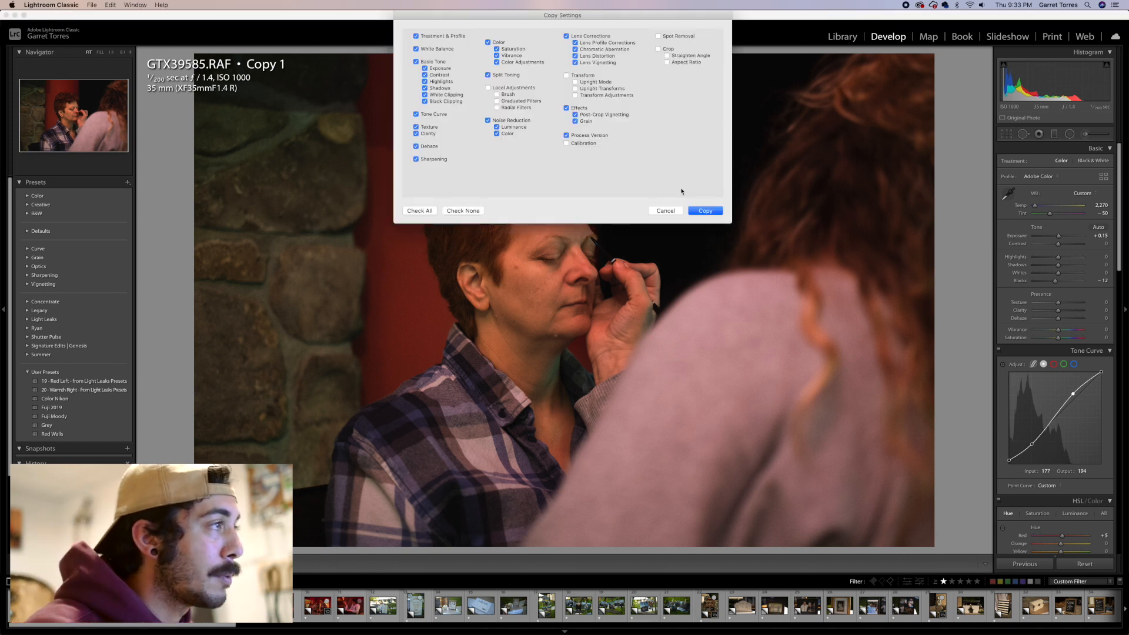
{"action": "left_click", "coordinate": [704, 210]}
Move to the next photo and paste the copied develop settings onto it
{"action": "key", "text": "Right"}
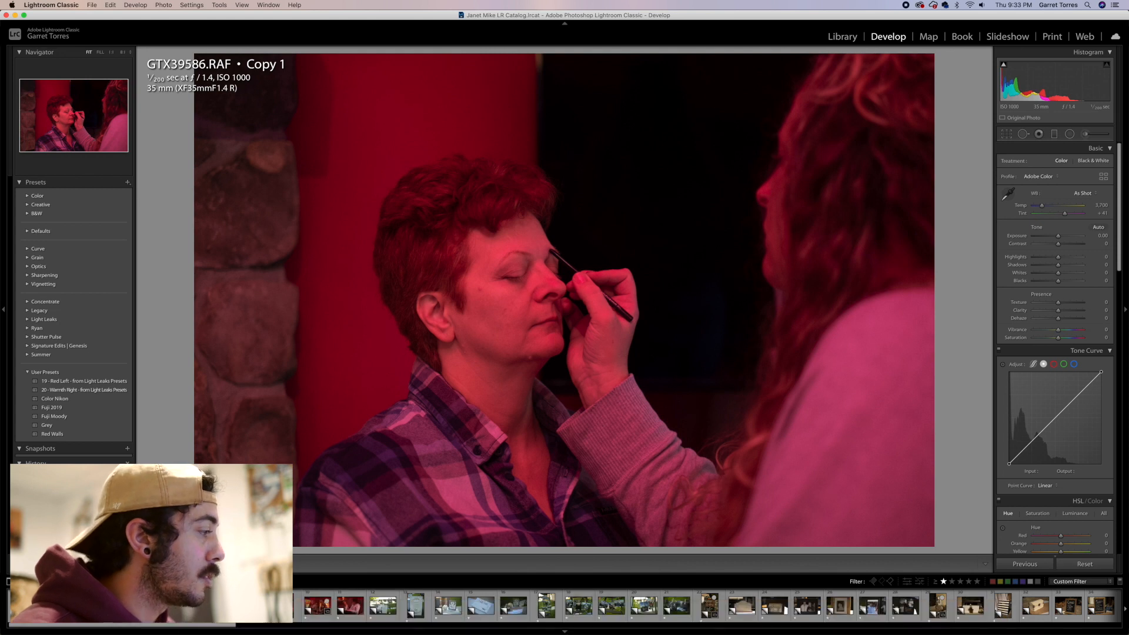
{"action": "key", "text": "super+shift+v"}
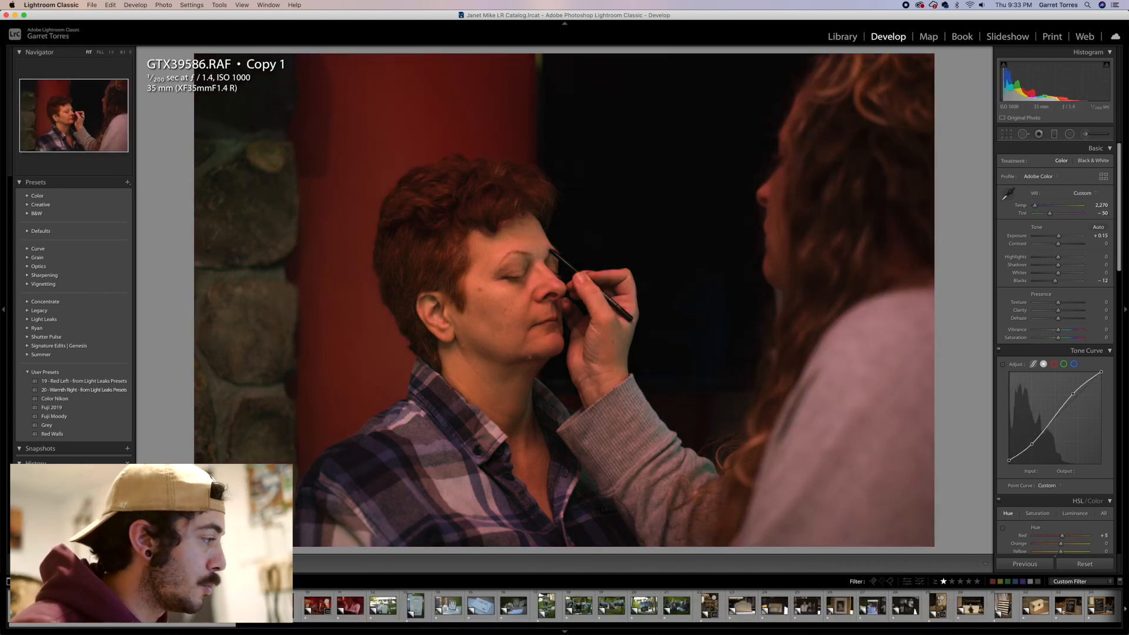
Add the edited second photo to the selection and synchronize all settings across the selected photos
{"action": "left_click", "coordinate": [351, 606], "text": "shift"}
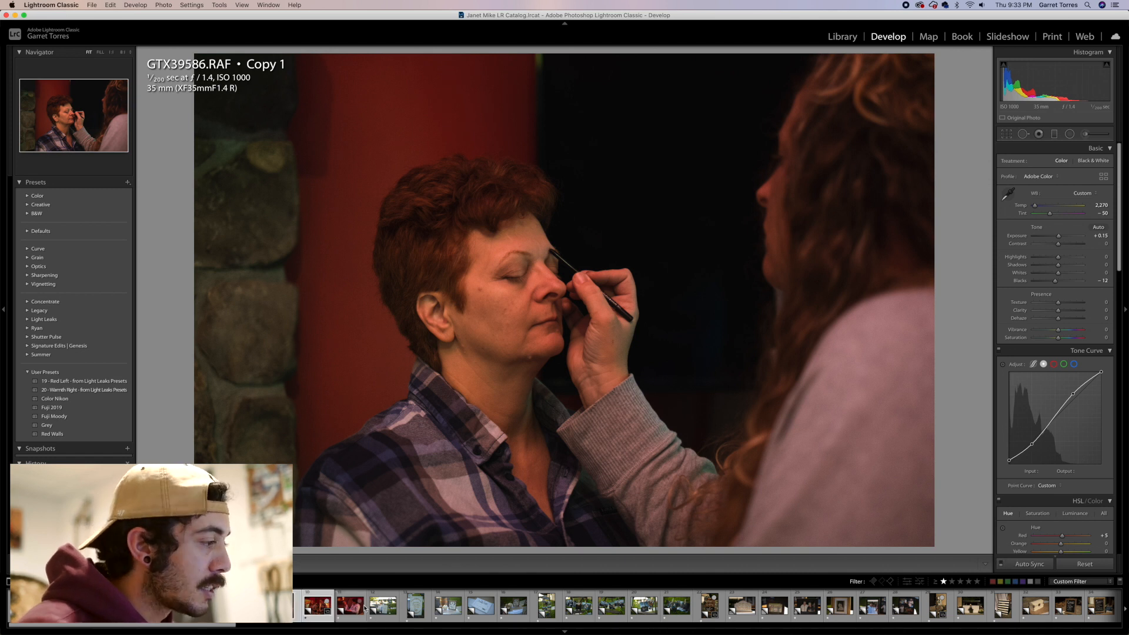
{"action": "left_click", "coordinate": [1029, 563]}
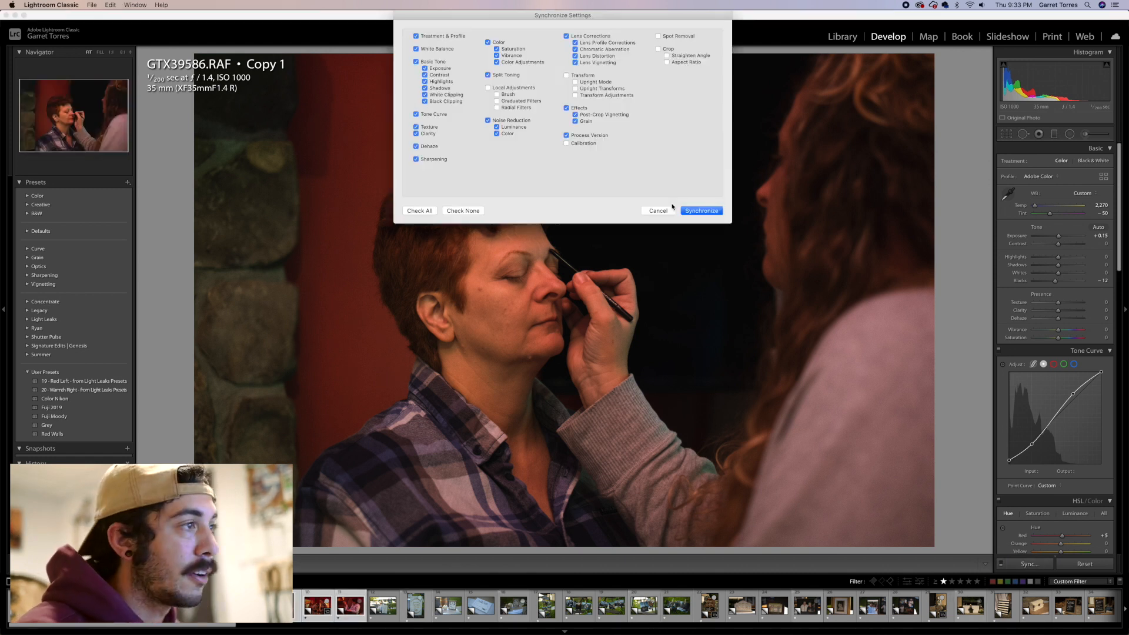
{"action": "left_click", "coordinate": [715, 212]}
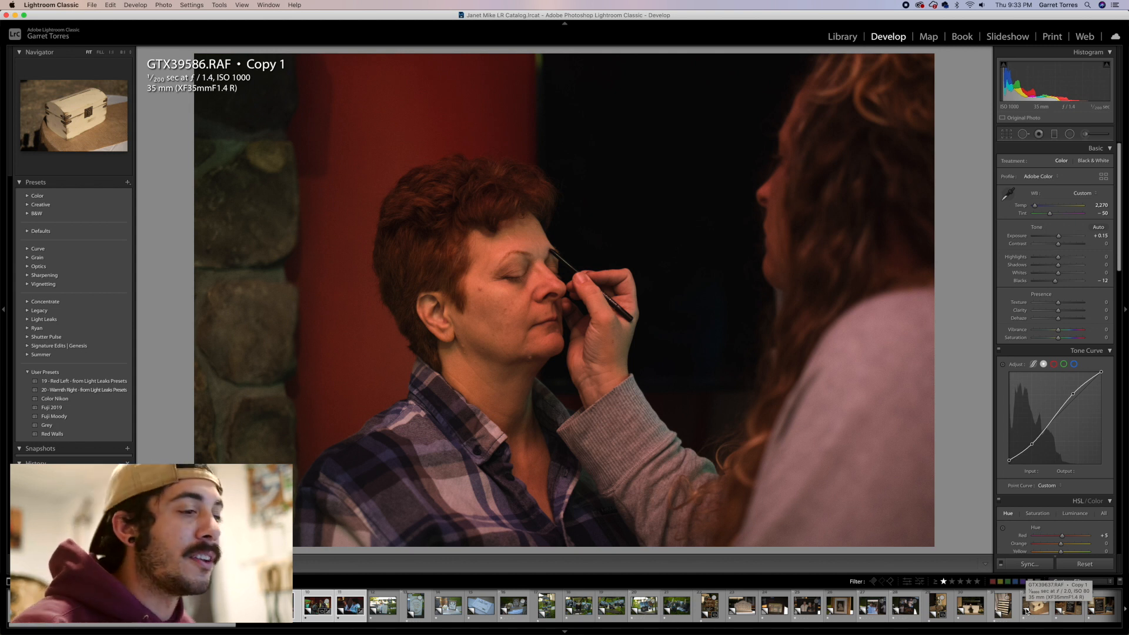
Inspect the edited child photo and browse the library grid
{"action": "left_click", "coordinate": [555, 611]}
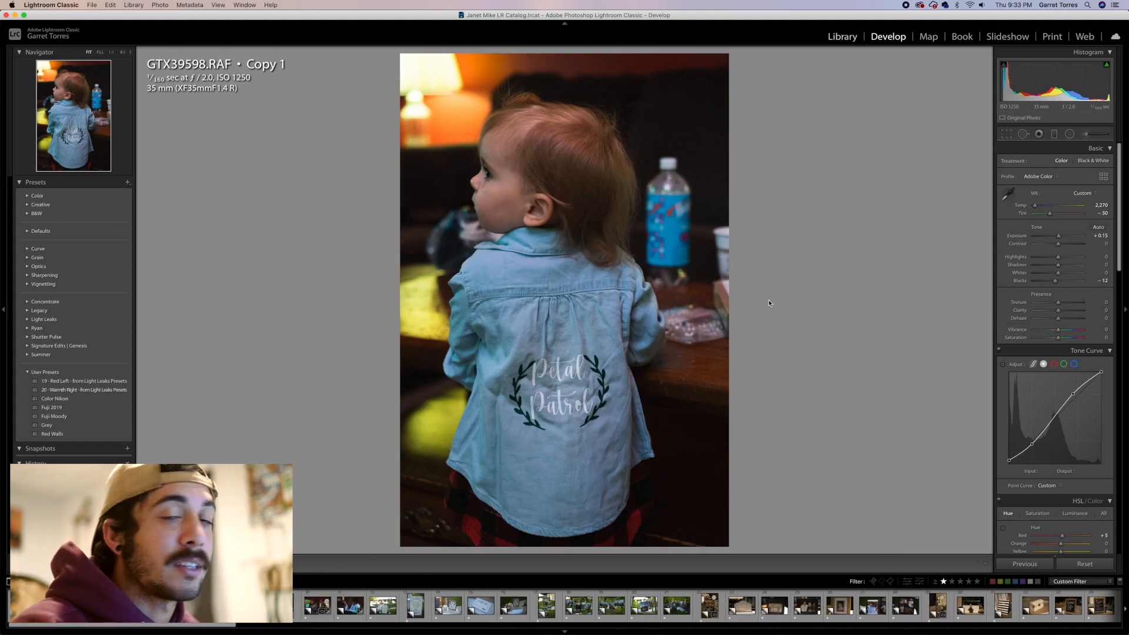
{"action": "key", "text": "g"}
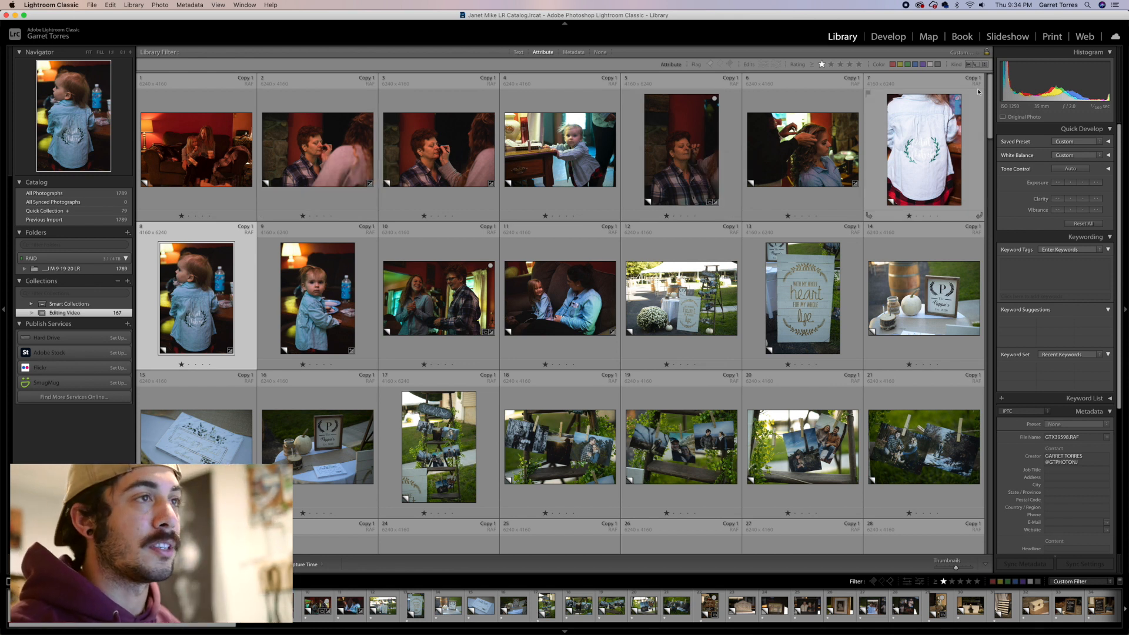
{"action": "left_click_drag", "start_coordinate": [988, 94], "coordinate": [989, 232]}
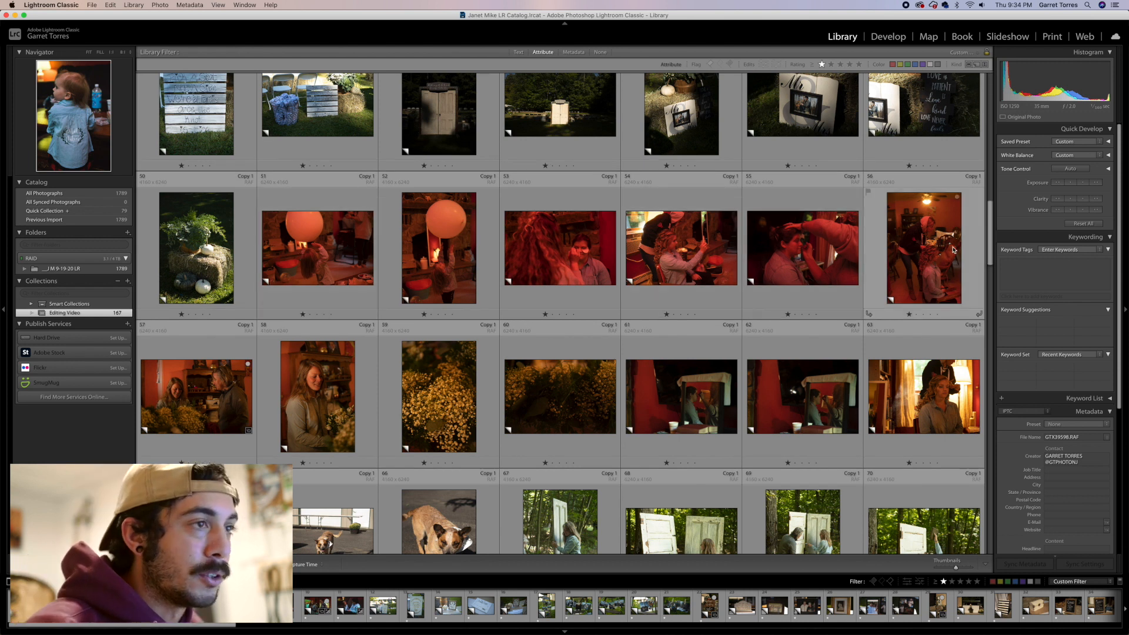
{"action": "left_click_drag", "start_coordinate": [989, 241], "coordinate": [987, 324]}
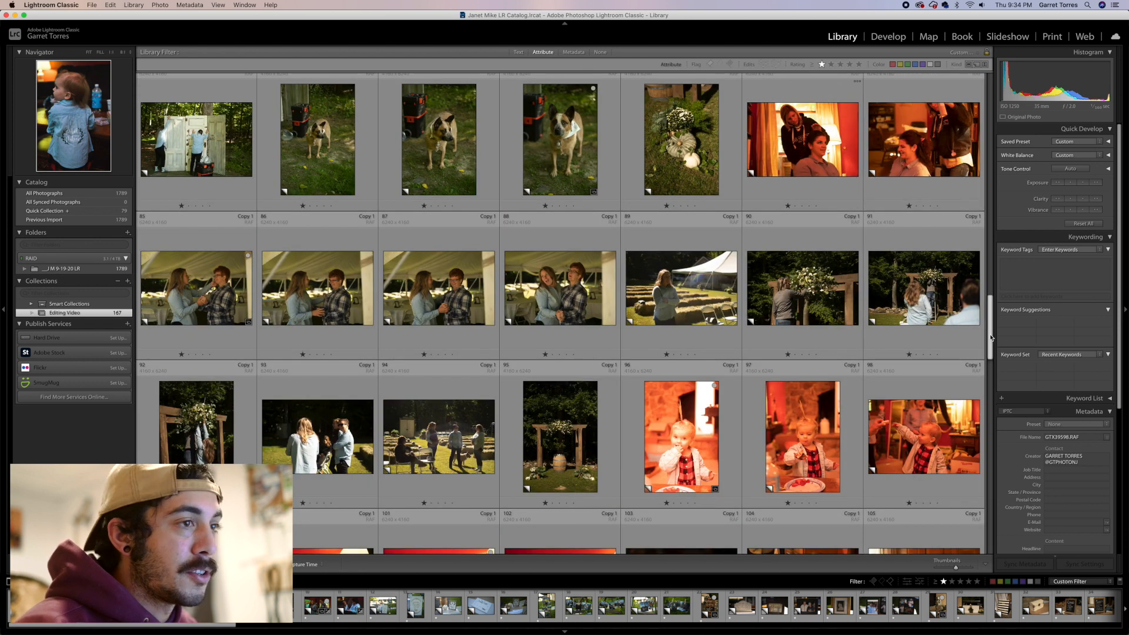
{"action": "left_click_drag", "start_coordinate": [993, 109], "coordinate": [994, 99]}
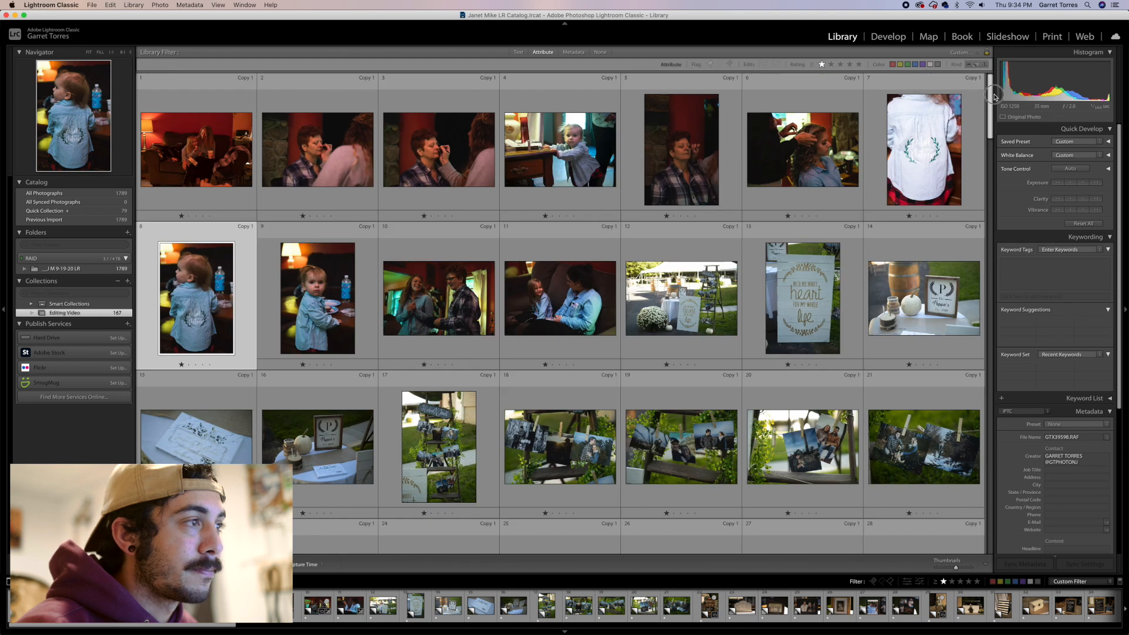
Select the red-lit indoor photos in the first two rows of the grid
{"action": "left_click", "coordinate": [174, 152]}
{"action": "left_click", "coordinate": [438, 153], "text": "shift"}
{"action": "left_click", "coordinate": [685, 154], "text": "super"}
{"action": "left_click", "coordinate": [803, 153], "text": "super"}
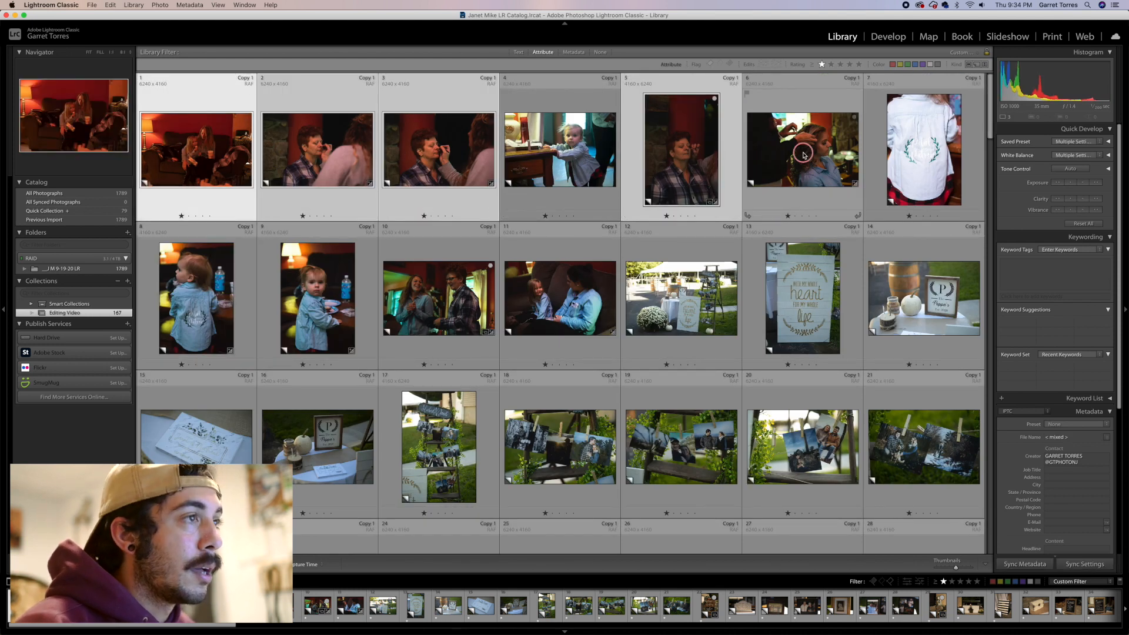
{"action": "left_click", "coordinate": [917, 157], "text": "super"}
{"action": "left_click", "coordinate": [203, 289], "text": "super"}
{"action": "left_click", "coordinate": [320, 289], "text": "super"}
{"action": "left_click", "coordinate": [439, 288], "text": "super"}
{"action": "left_click", "coordinate": [561, 287], "text": "super"}
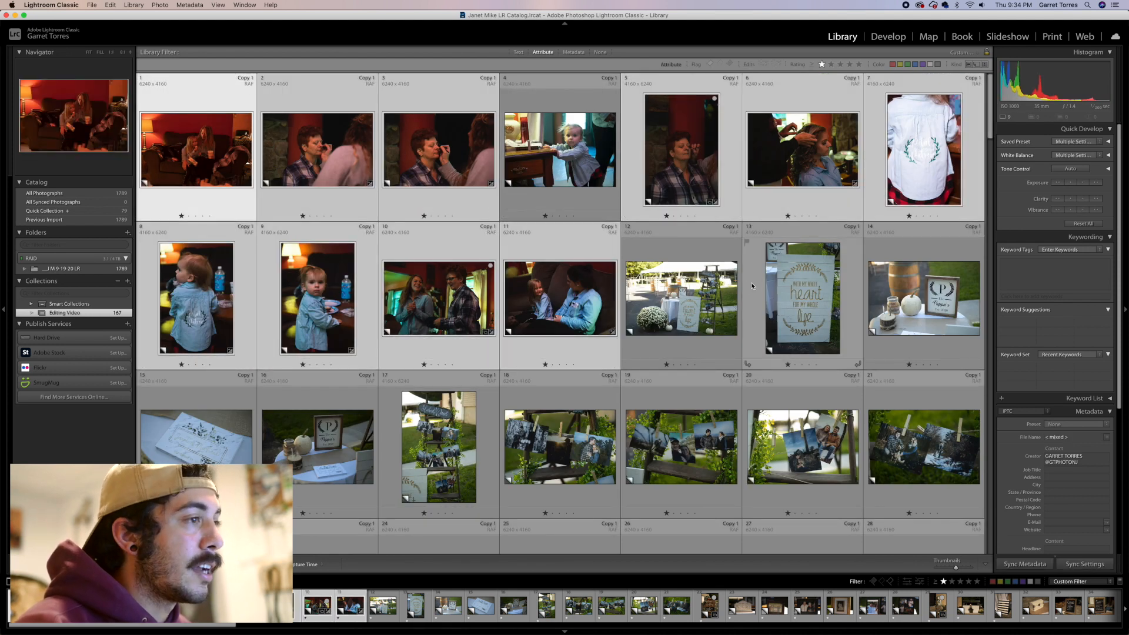
Add more warm indoor photos further down the grid to the selection
{"action": "scroll", "coordinate": [751, 286], "scroll_direction": "down", "scroll_amount": 10}
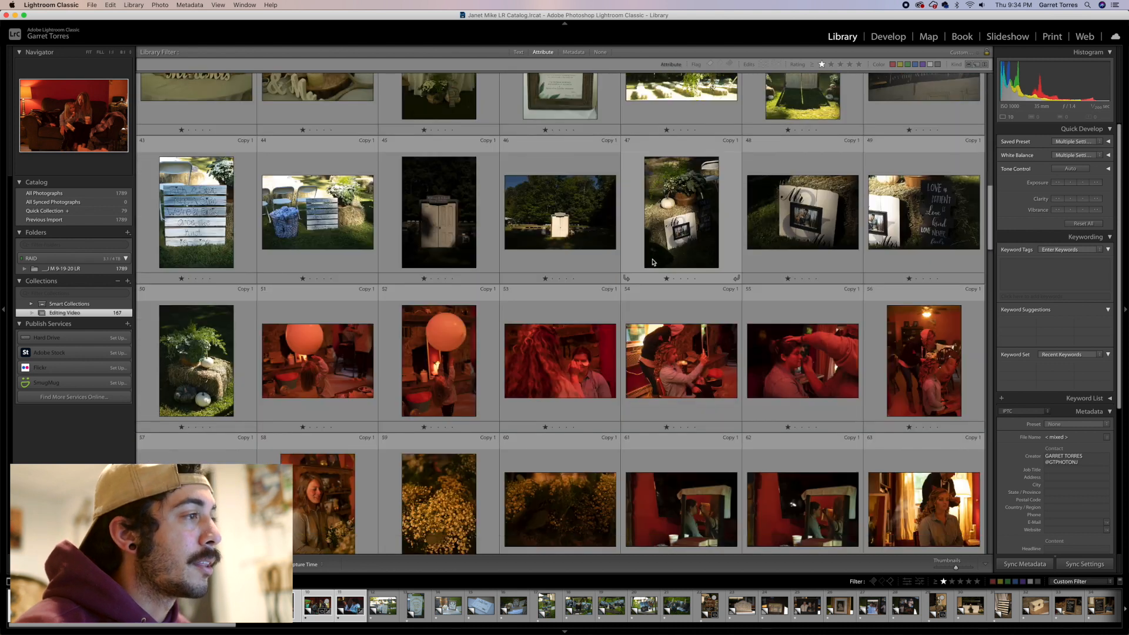
{"action": "left_click", "coordinate": [297, 335], "text": "super"}
{"action": "left_click", "coordinate": [438, 331], "text": "super"}
{"action": "left_click", "coordinate": [562, 332], "text": "super"}
{"action": "left_click", "coordinate": [682, 335], "text": "super"}
{"action": "left_click", "coordinate": [803, 341], "text": "super"}
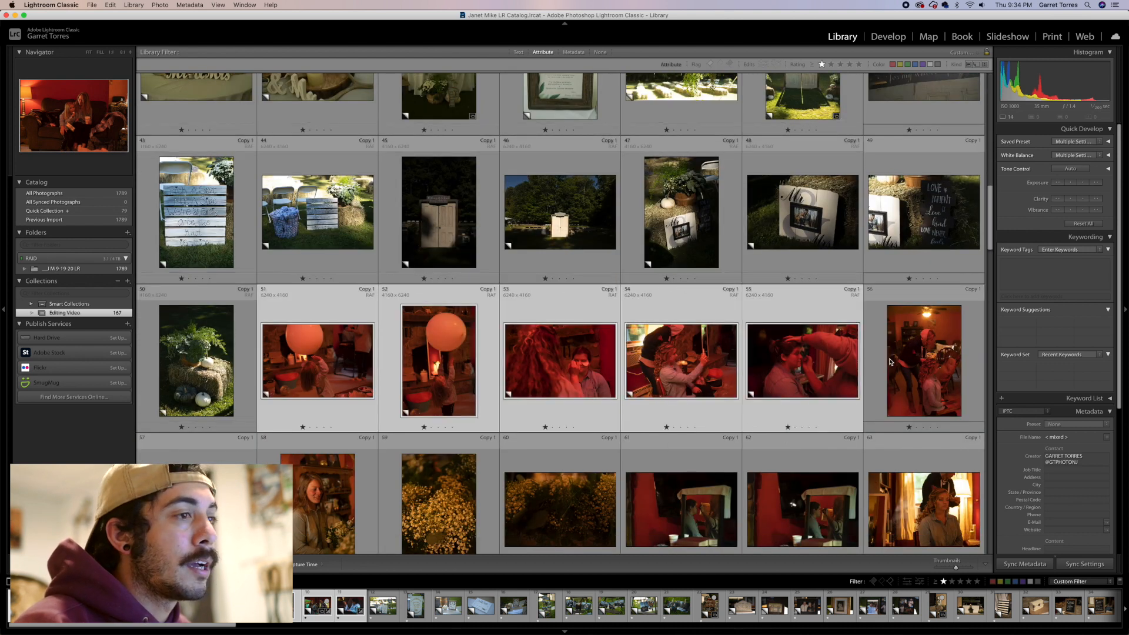
{"action": "left_click", "coordinate": [890, 361], "text": "super"}
{"action": "scroll", "coordinate": [674, 221], "scroll_direction": "down", "scroll_amount": 5}
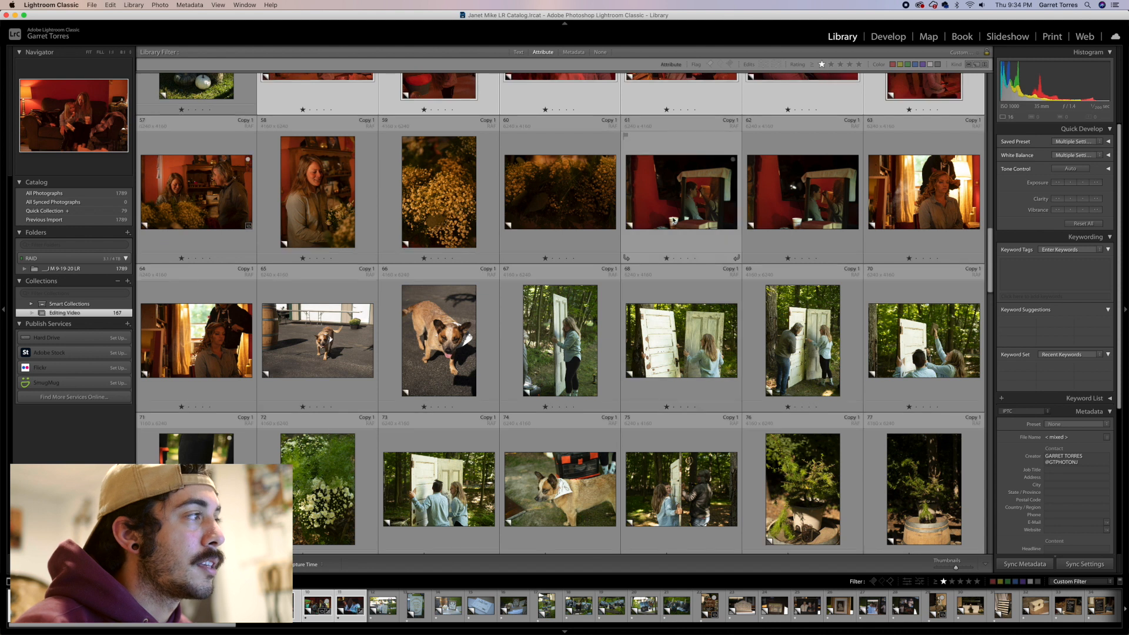
{"action": "left_click", "coordinate": [674, 221], "text": "super"}
{"action": "left_click", "coordinate": [799, 194], "text": "super"}
{"action": "left_click", "coordinate": [317, 194], "text": "super"}
{"action": "left_click", "coordinate": [923, 194], "text": "super"}
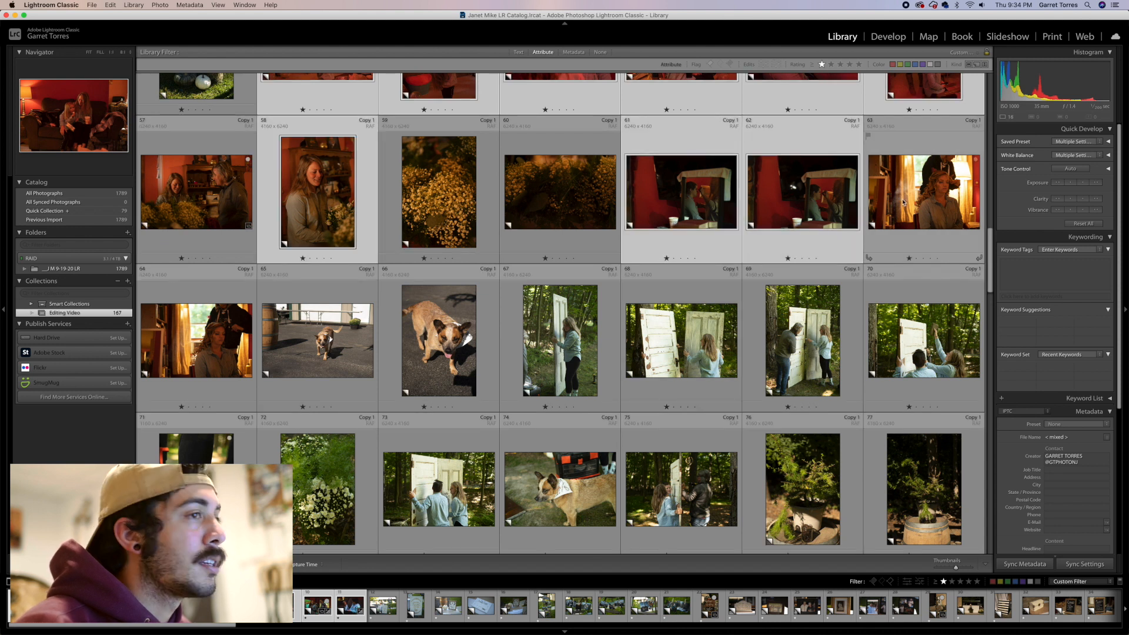
{"action": "left_click", "coordinate": [234, 195], "text": "super"}
{"action": "left_click", "coordinate": [196, 341], "text": "super"}
{"action": "left_click", "coordinate": [560, 341], "text": "super"}
Add the remaining warm indoor photos near the end of the grid to the selection
{"action": "scroll", "coordinate": [560, 341], "scroll_direction": "down", "scroll_amount": 6}
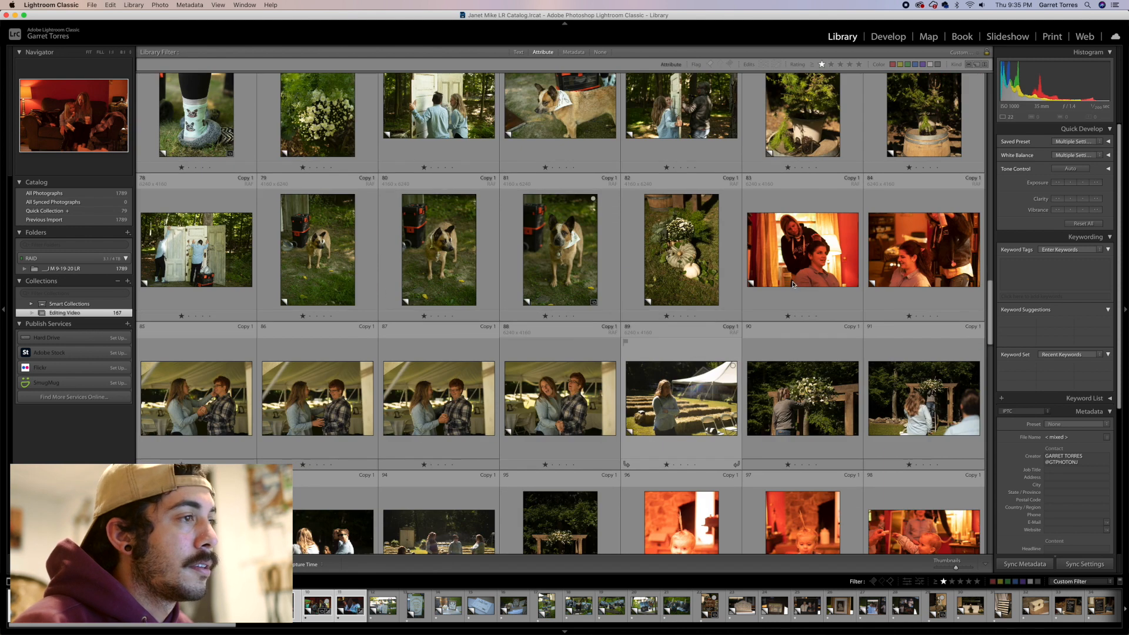
{"action": "left_click", "coordinate": [793, 284], "text": "super"}
{"action": "scroll", "coordinate": [800, 294], "scroll_direction": "down", "scroll_amount": 3}
{"action": "left_click", "coordinate": [696, 329], "text": "super"}
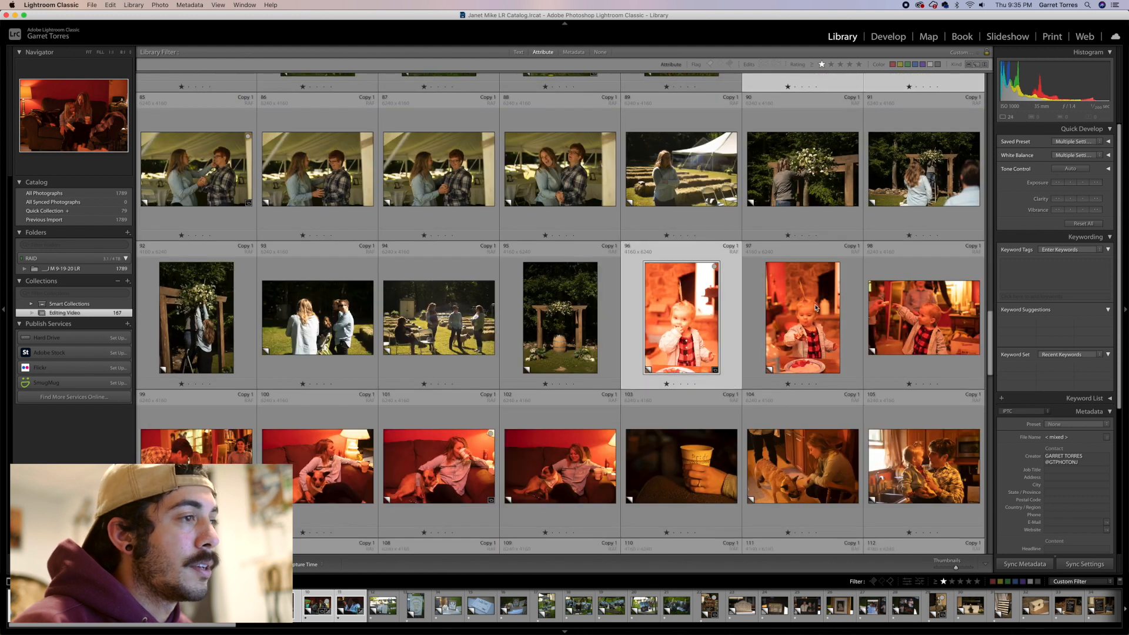
{"action": "left_click", "coordinate": [816, 306], "text": "super"}
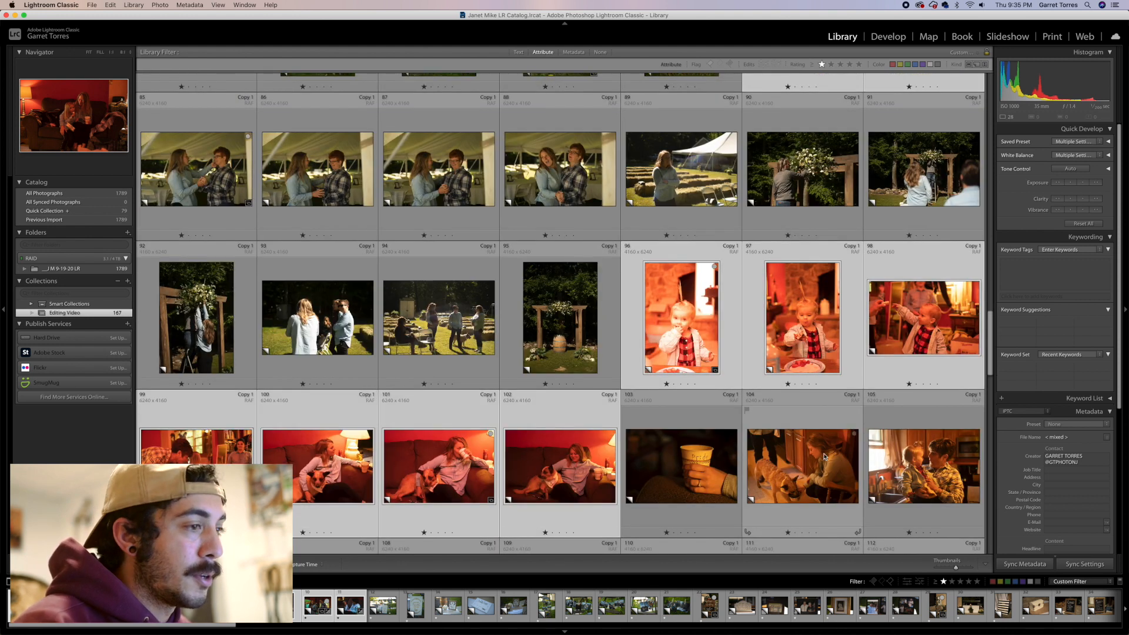
{"action": "scroll", "coordinate": [824, 456], "scroll_direction": "down", "scroll_amount": 3}
{"action": "scroll", "coordinate": [824, 456], "scroll_direction": "down", "scroll_amount": 2}
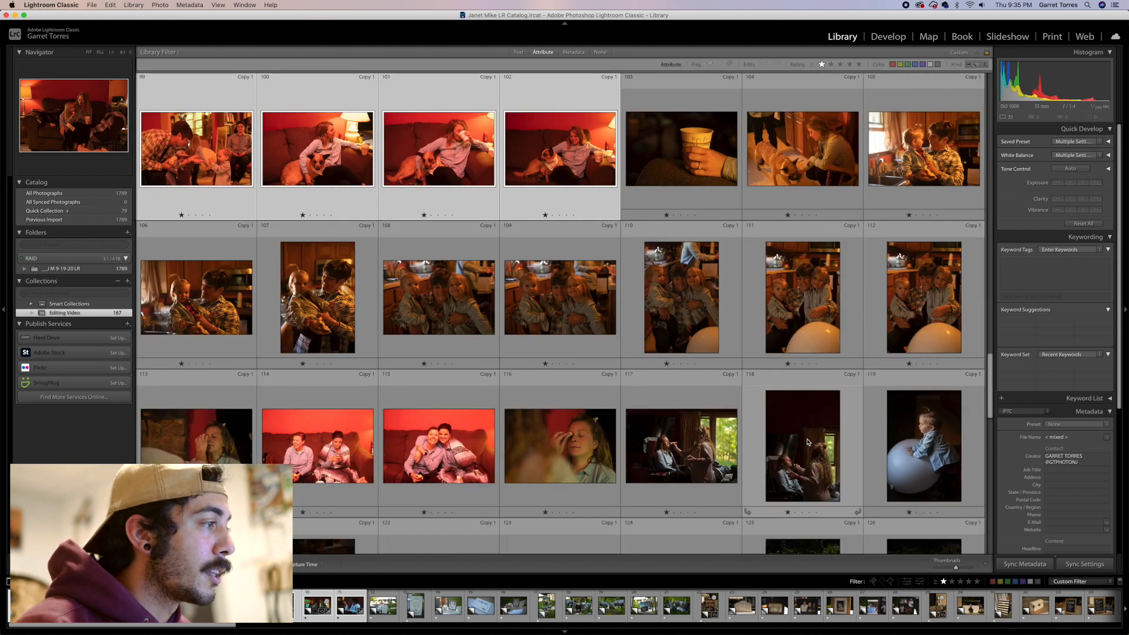
{"action": "left_click", "coordinate": [445, 448], "text": "super"}
{"action": "scroll", "coordinate": [438, 450], "scroll_direction": "down", "scroll_amount": 3}
{"action": "scroll", "coordinate": [435, 447], "scroll_direction": "down", "scroll_amount": 2}
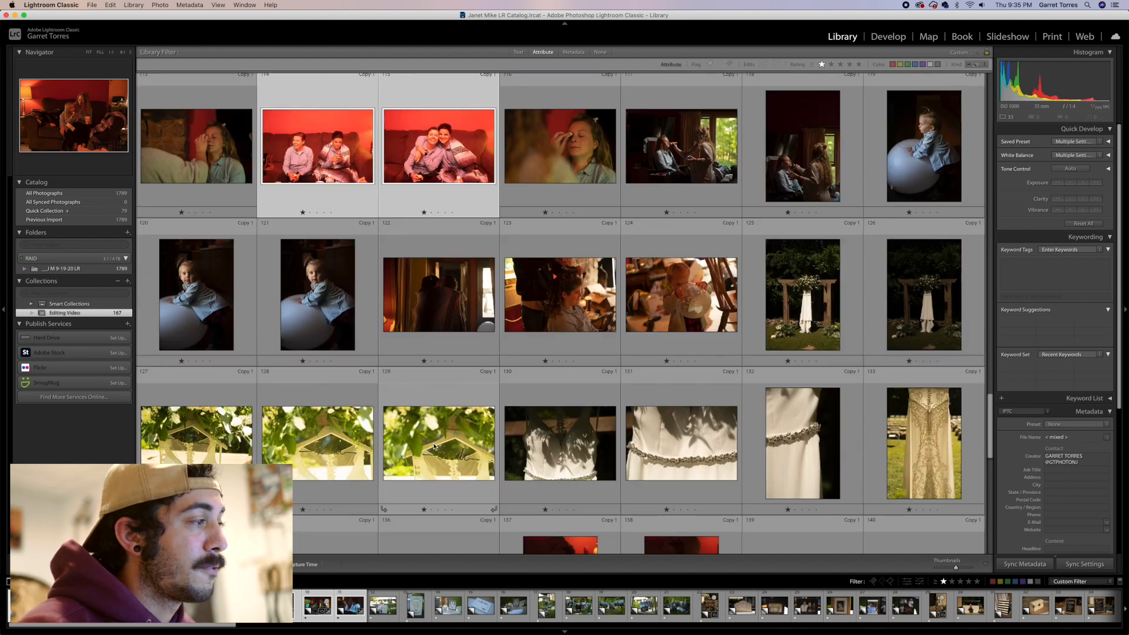
{"action": "scroll", "coordinate": [473, 447], "scroll_direction": "down", "scroll_amount": 1}
{"action": "left_click", "coordinate": [543, 347]}
Open the second photo in Develop and save its settings as a new develop preset in User Presets
{"action": "scroll", "coordinate": [542, 321], "scroll_direction": "up", "scroll_amount": 20}
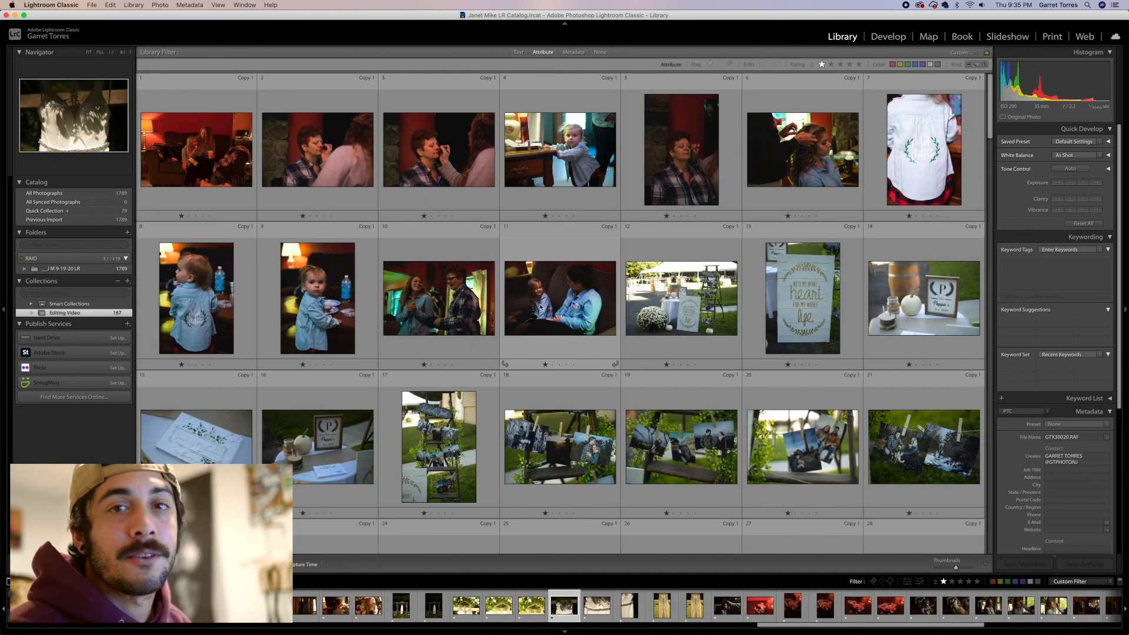
{"action": "left_click", "coordinate": [293, 150]}
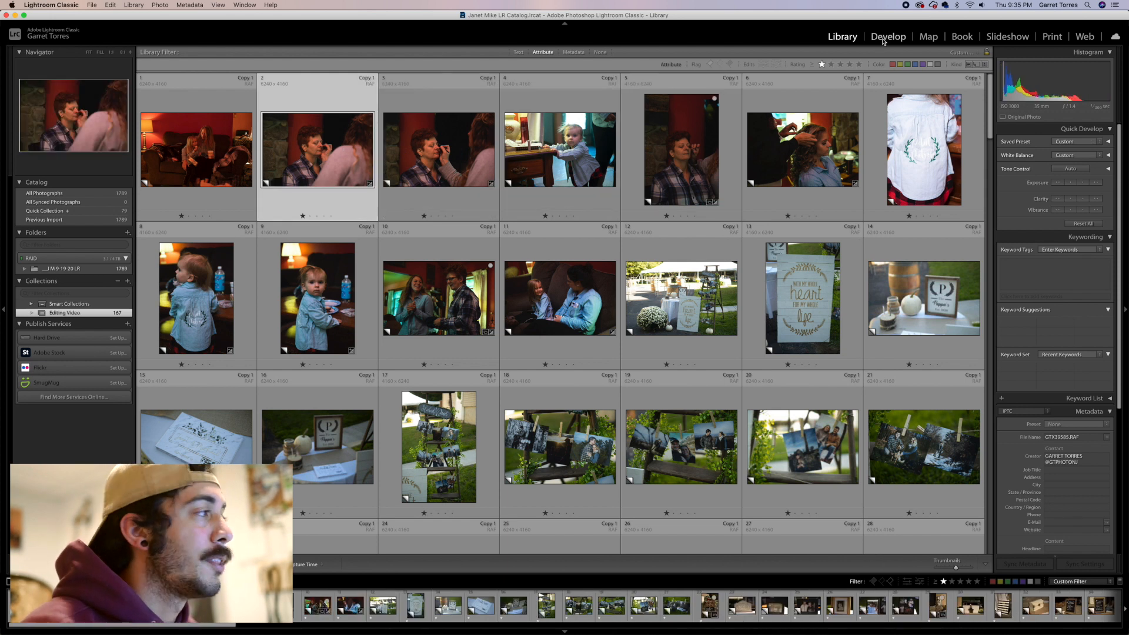
{"action": "key", "text": "d"}
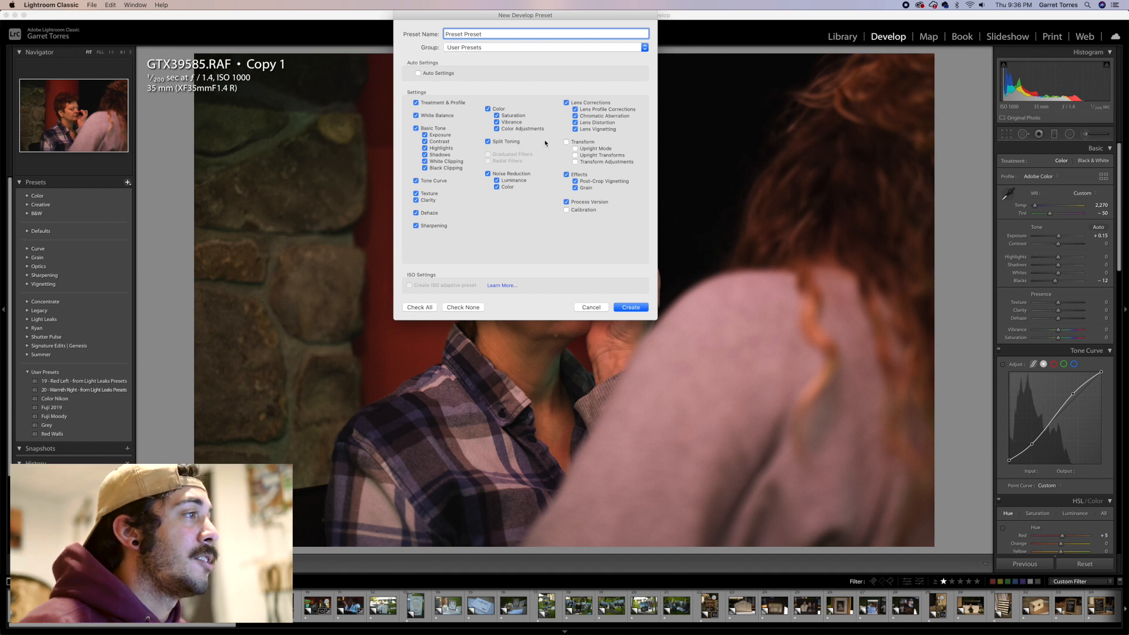
{"action": "left_click", "coordinate": [566, 142]}
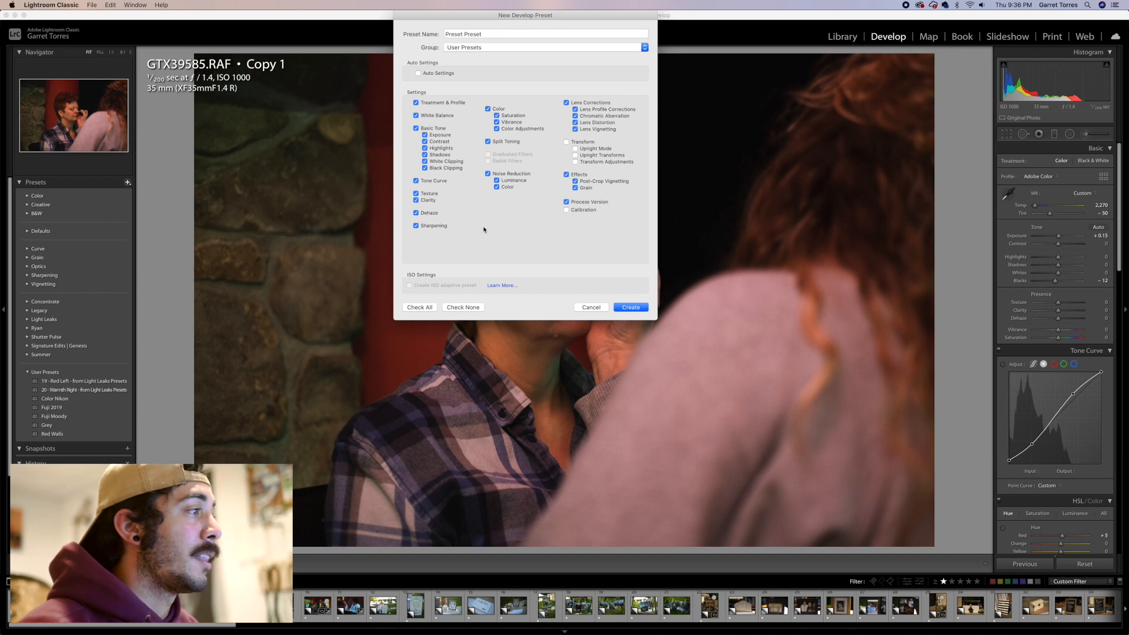
{"action": "left_click", "coordinate": [629, 307]}
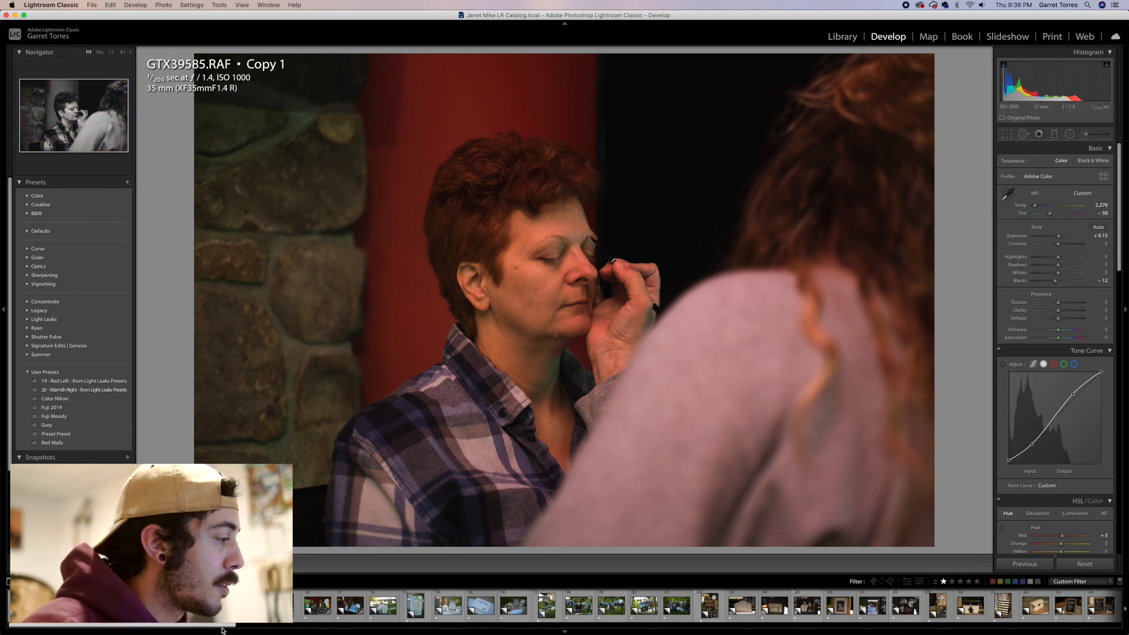
Open the hay bale and pumpkins photo from the filmstrip
{"action": "left_click_drag", "start_coordinate": [222, 629], "coordinate": [435, 630]}
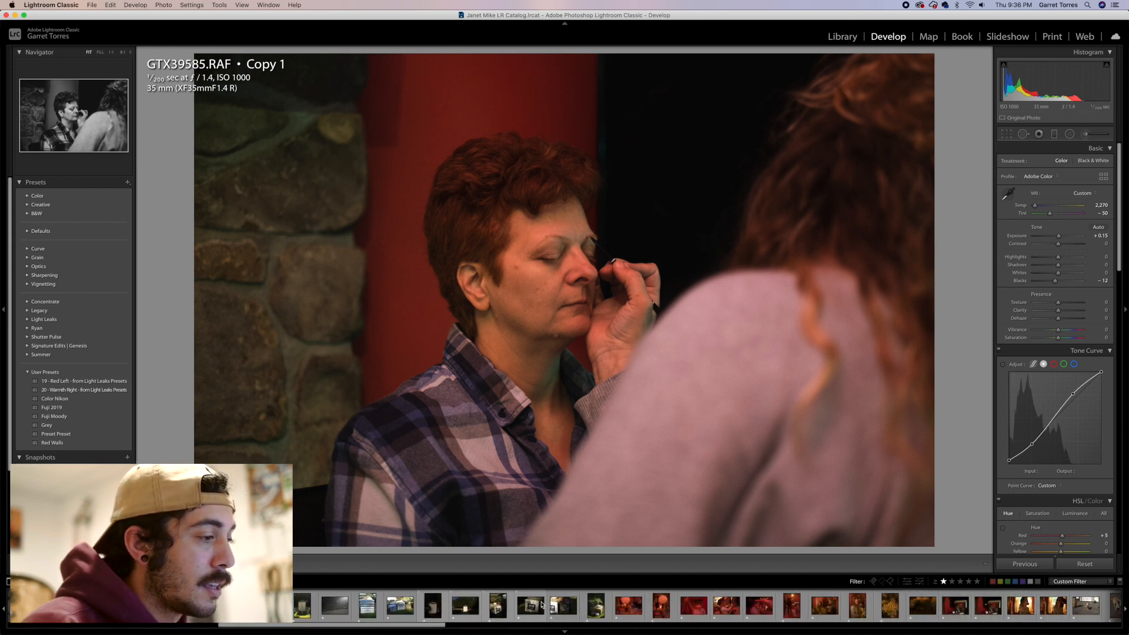
{"action": "left_click", "coordinate": [595, 605]}
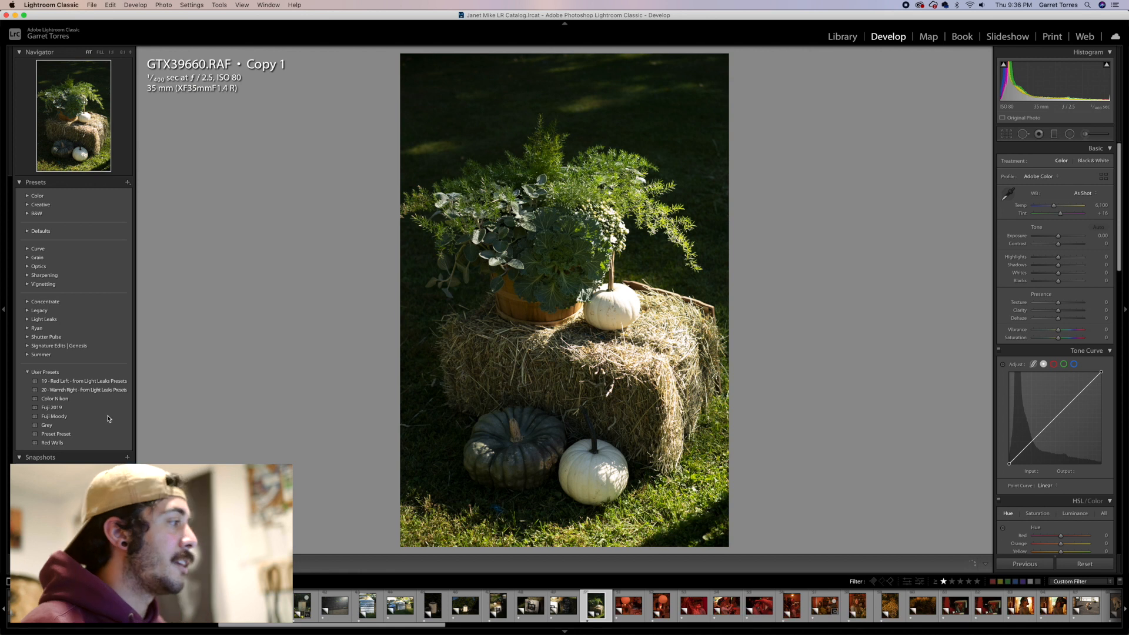
Apply the Fuji Moody user preset to the hay bale and pumpkins photo
{"action": "left_click", "coordinate": [54, 417]}
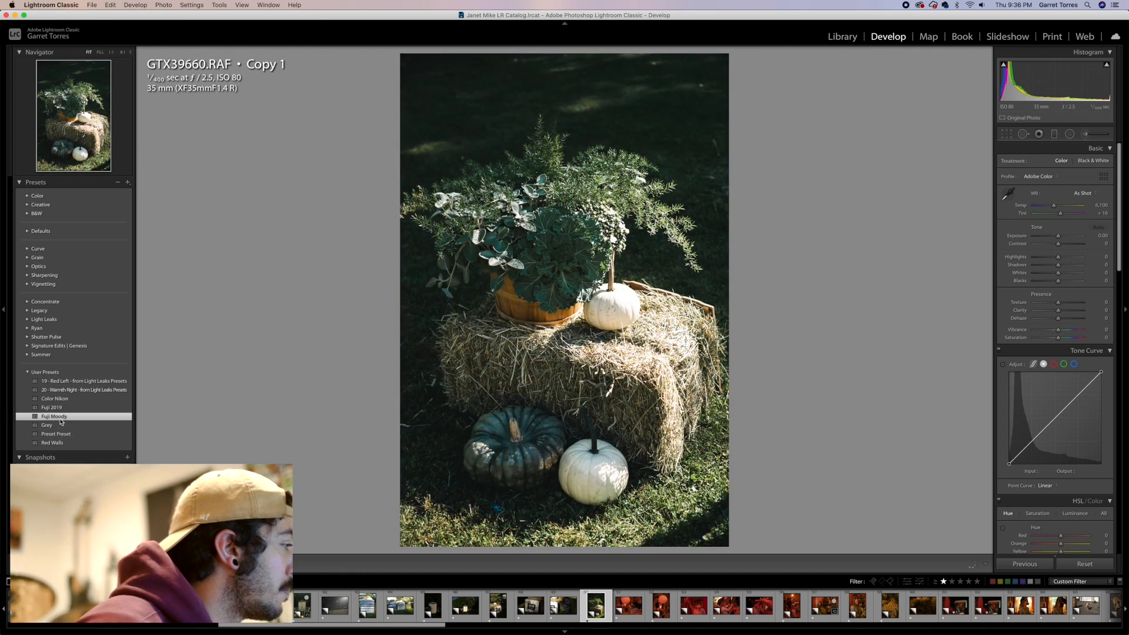
Move to the next balloon photo, apply the Preset Preset user preset and raise the exposure to about +1.05
{"action": "key", "text": "Right"}
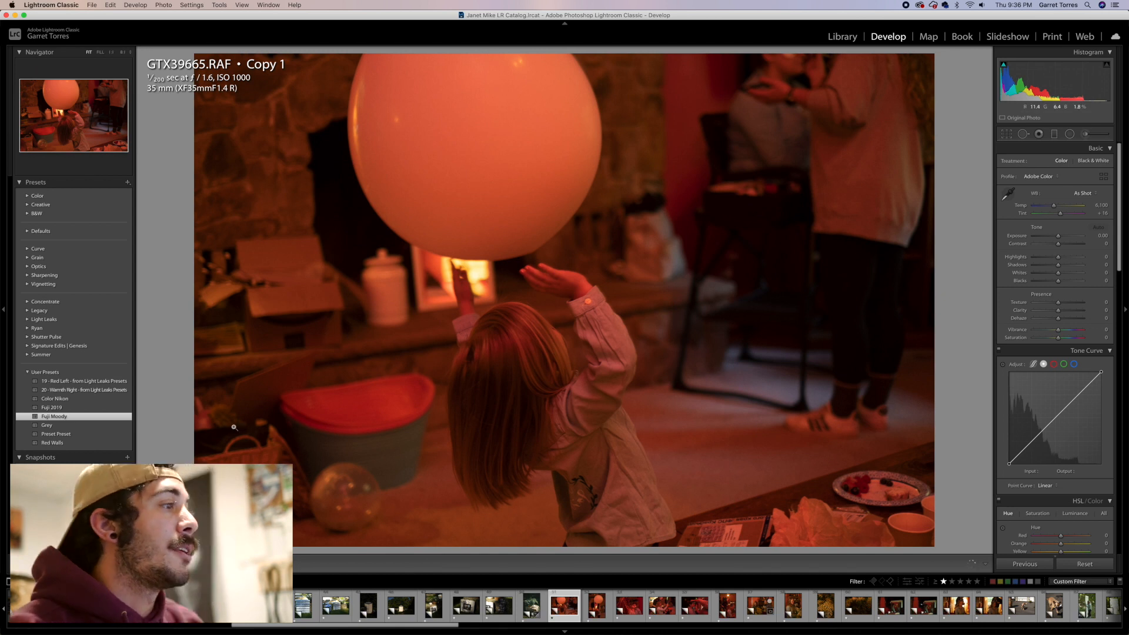
{"action": "left_click", "coordinate": [67, 437]}
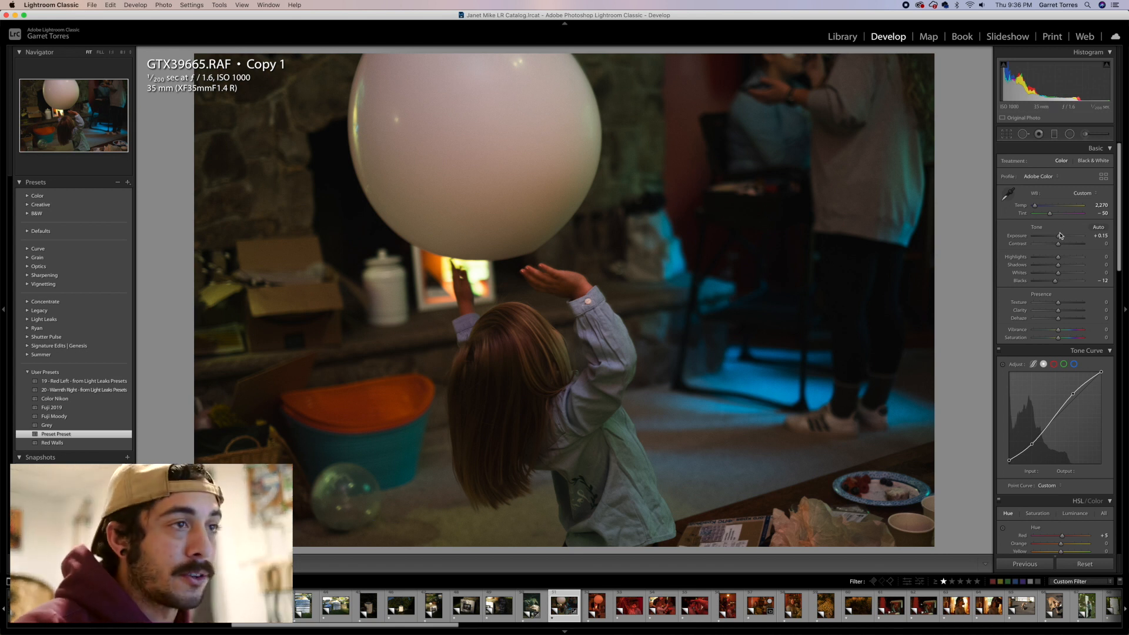
{"action": "left_click_drag", "start_coordinate": [1058, 235], "coordinate": [1064, 237]}
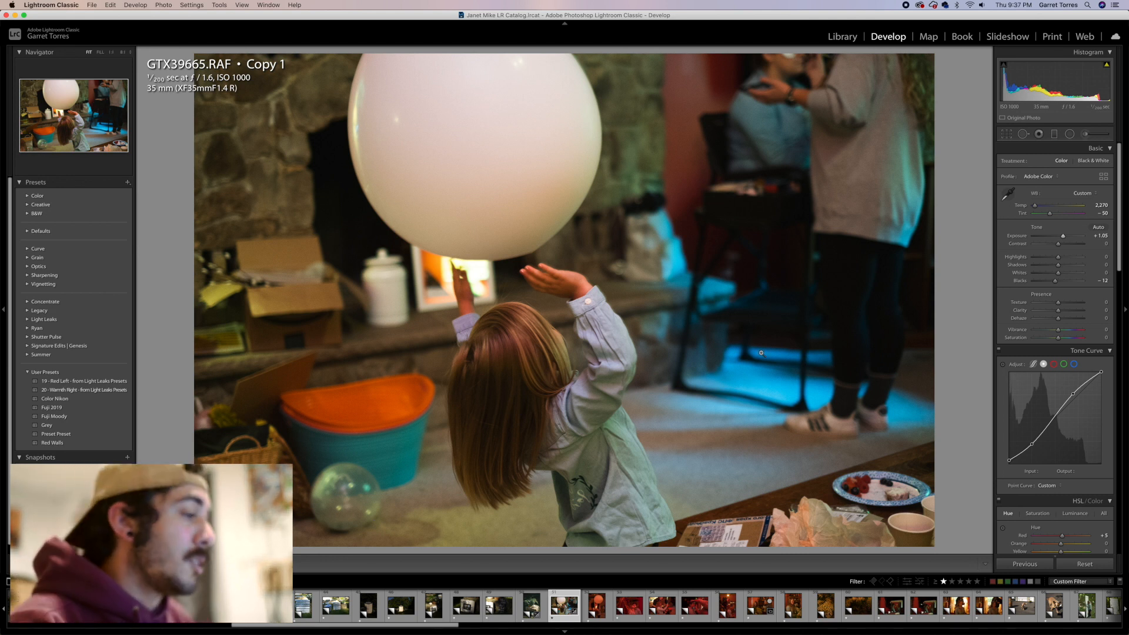
Move to the following balloon photo, apply the Preset Preset user preset and raise the exposure to about +1.15
{"action": "key", "text": "Right"}
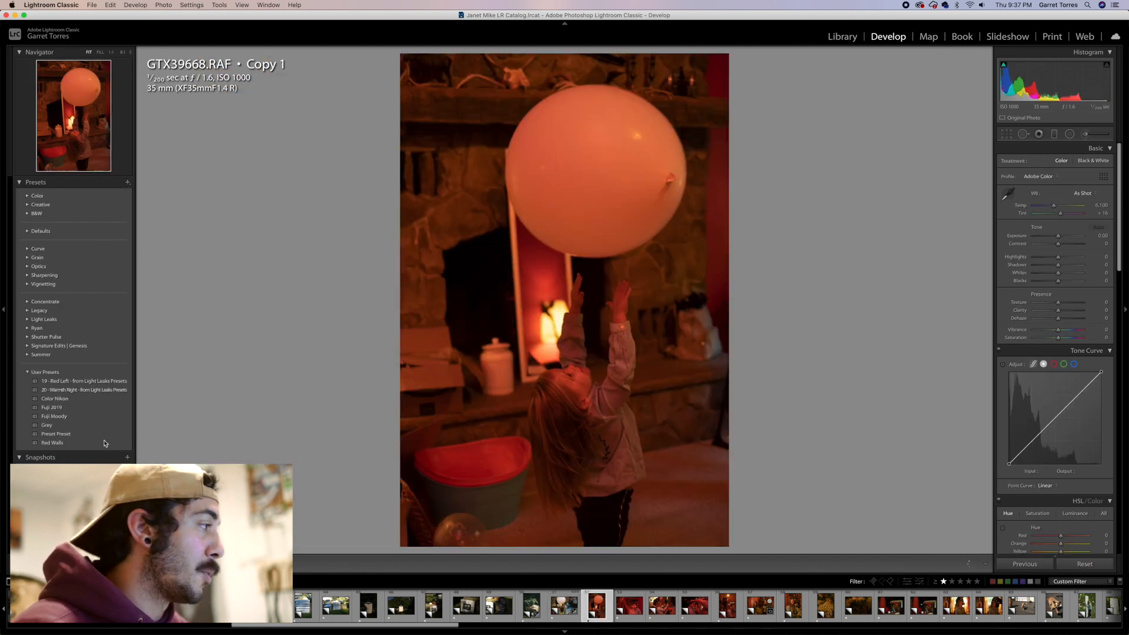
{"action": "left_click", "coordinate": [75, 437]}
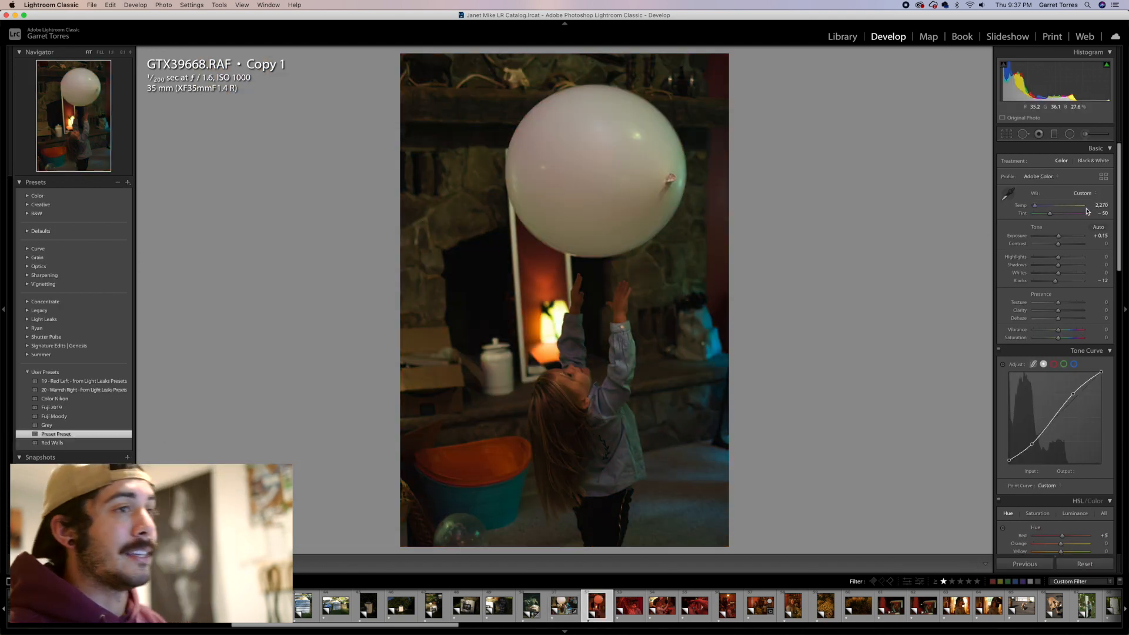
{"action": "left_click_drag", "start_coordinate": [1059, 236], "coordinate": [1063, 236]}
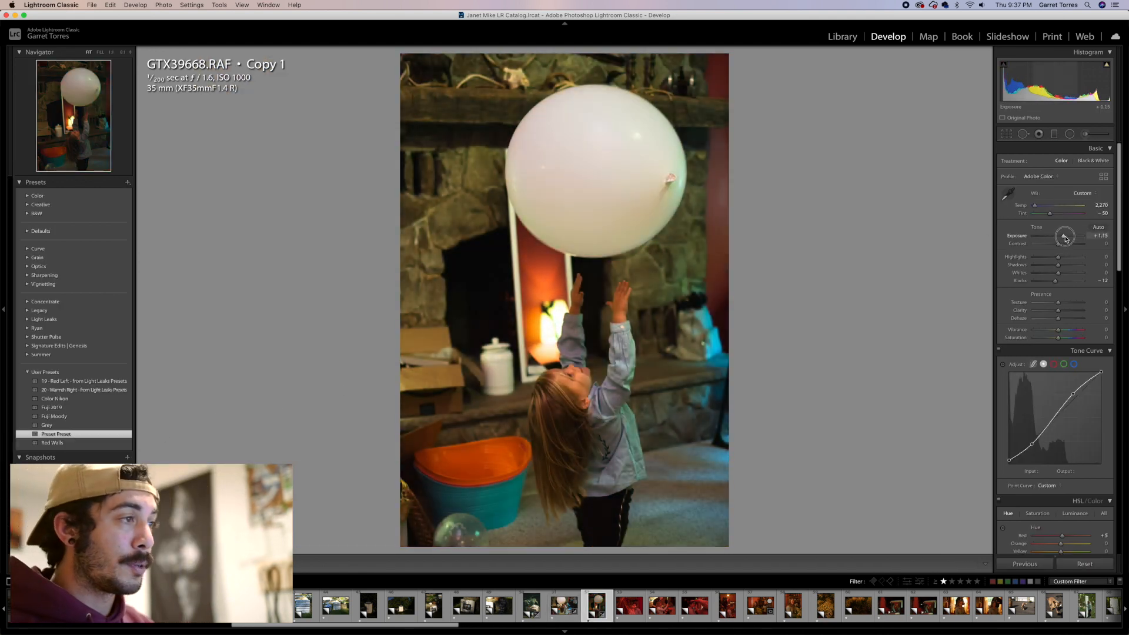